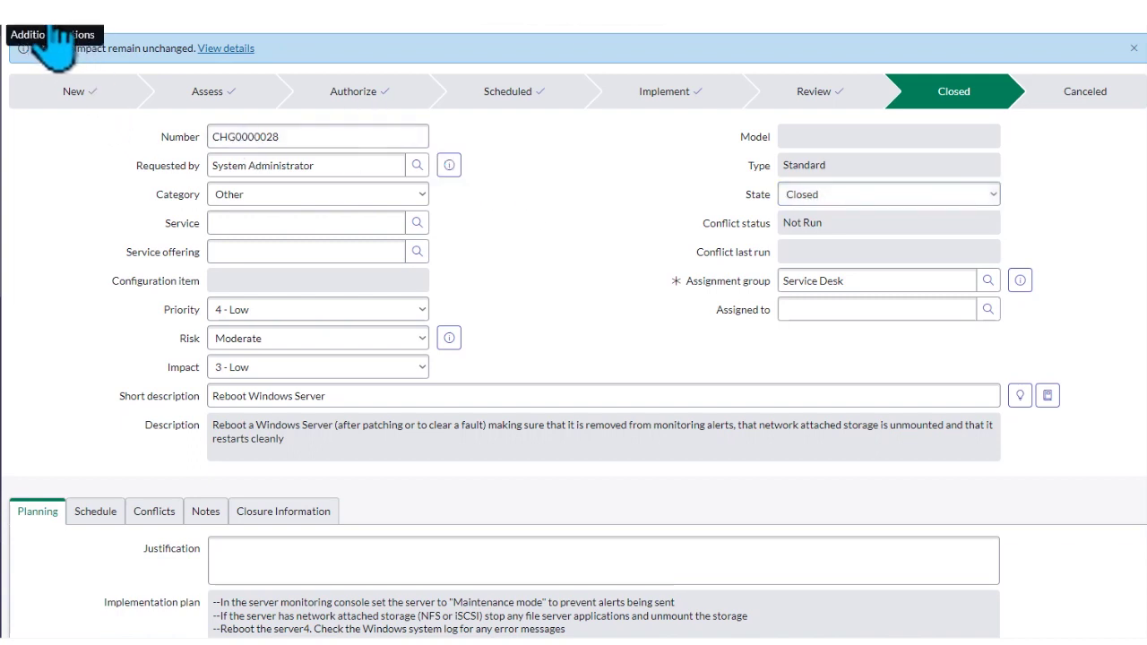
# Open the change's Additional actions menu and browse its Export and History entries
pyautogui.click(57, 34)
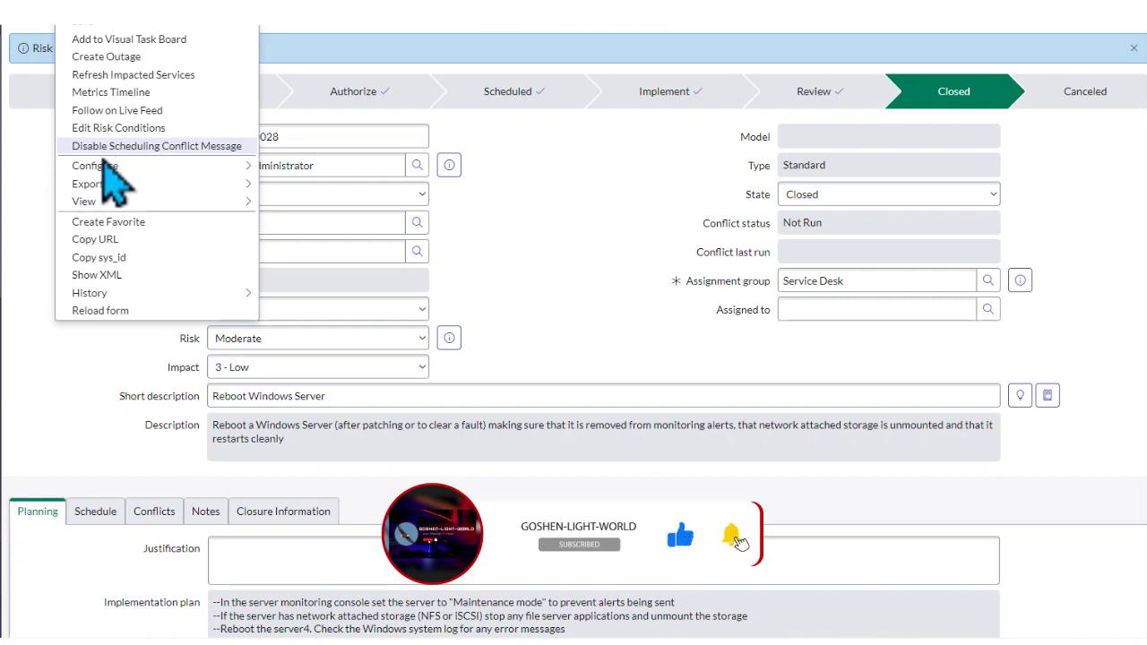
pyautogui.moveTo(113, 187)
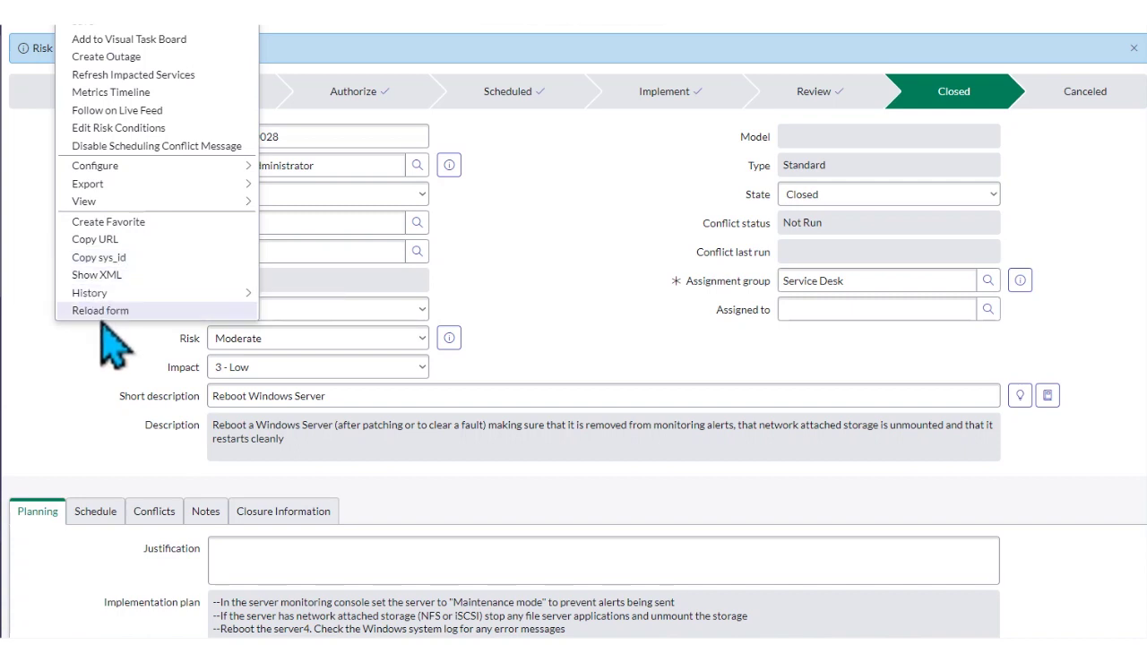
pyautogui.moveTo(83, 296)
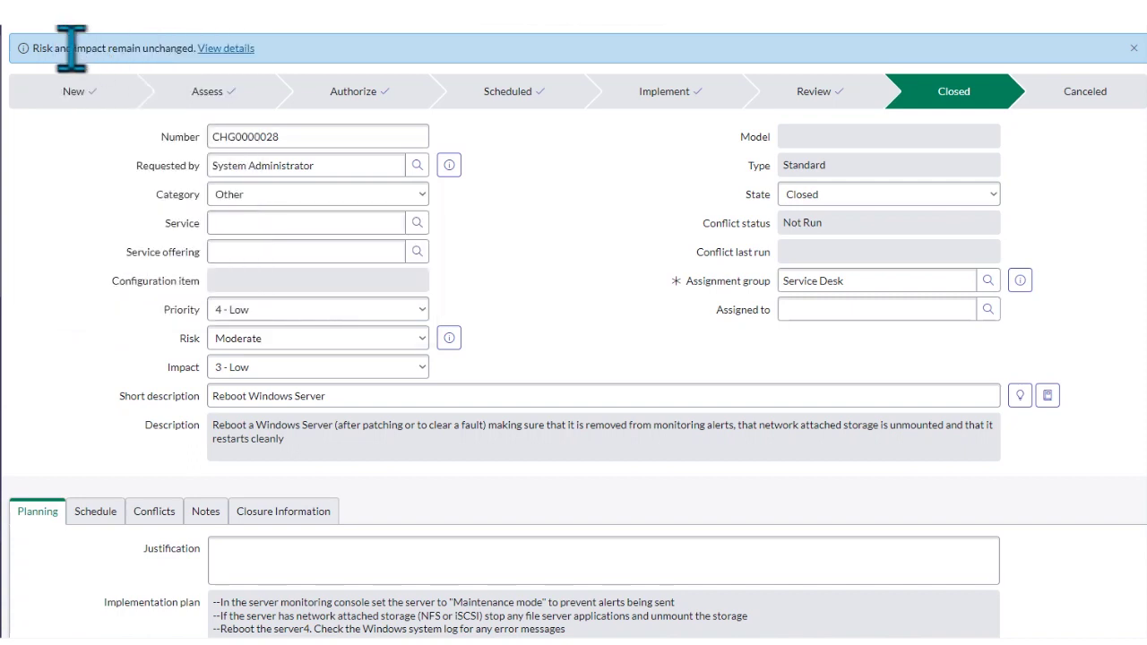
pyautogui.click(53, 25)
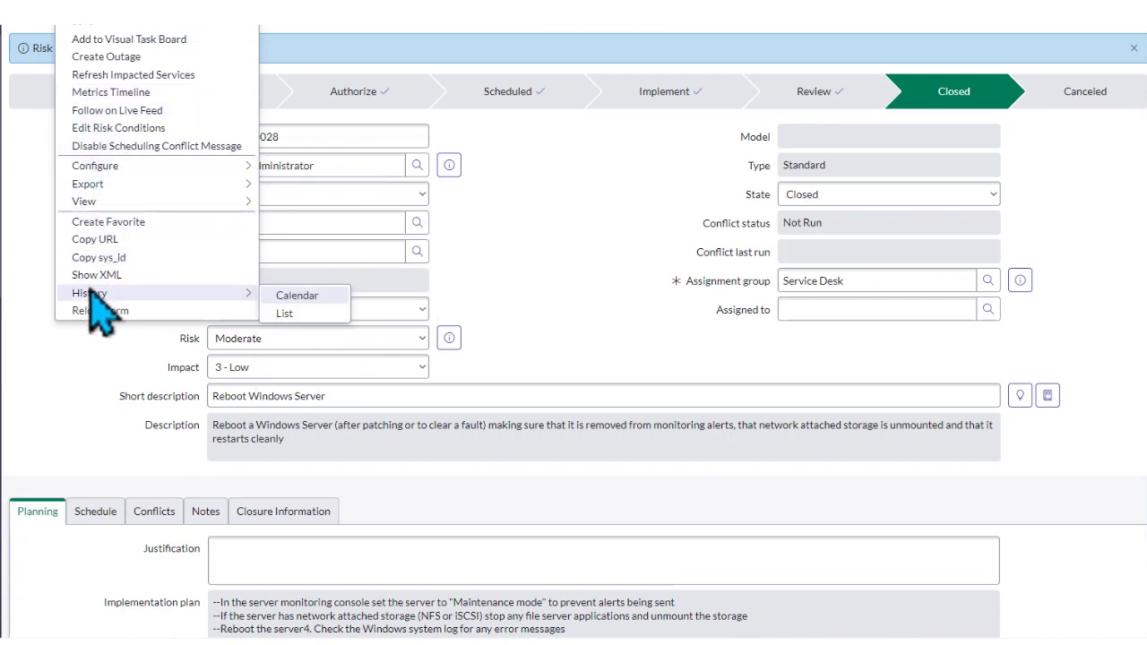
# Create outage OUT0001419 from change CHG0000028 using Create Outage
pyautogui.click(118, 57)
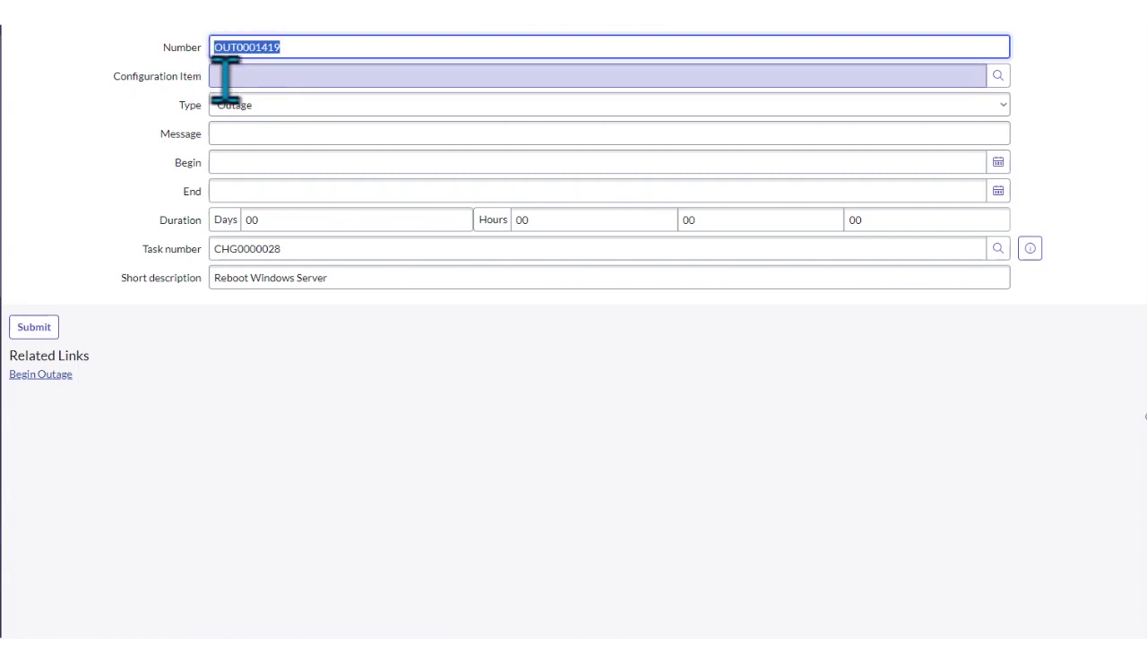
pyautogui.click(296, 46)
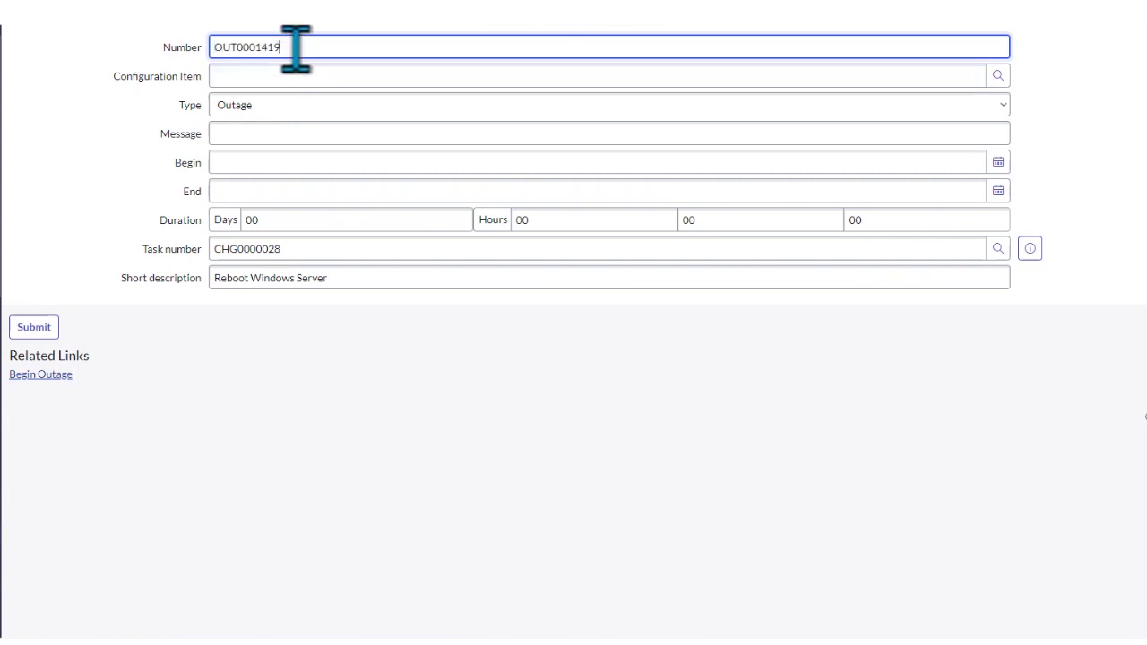
# Pick *DAVID-IBM from the lookup list as the outage's configuration item
pyautogui.click(998, 77)
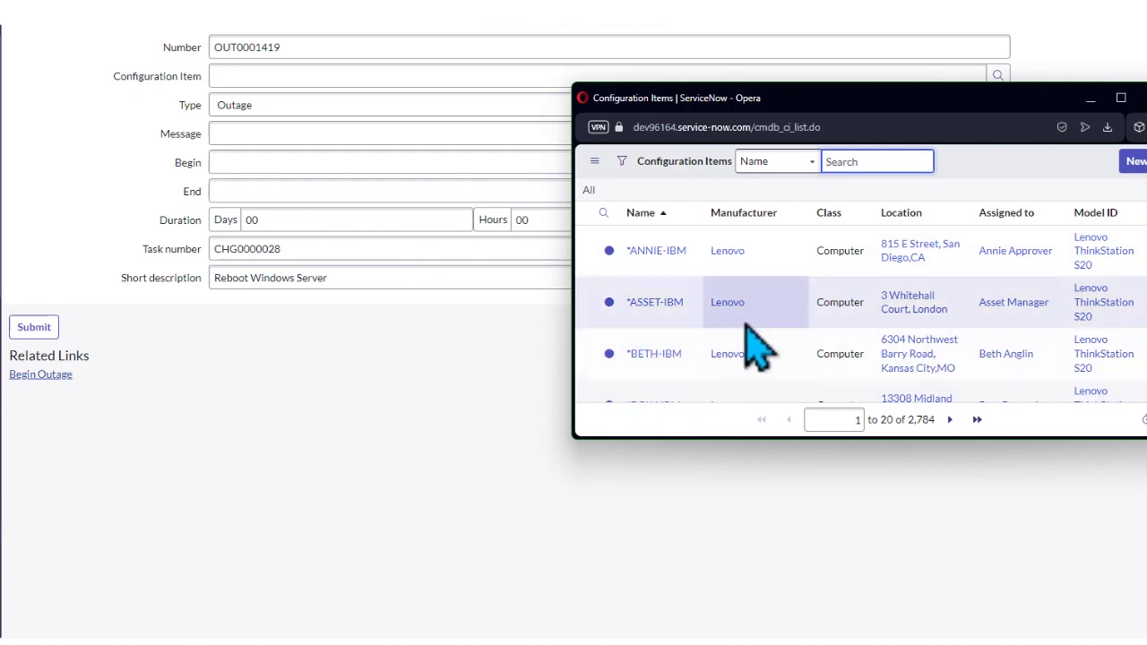
pyautogui.scroll(-2, 756, 348)
pyautogui.scroll(-5, 756, 348)
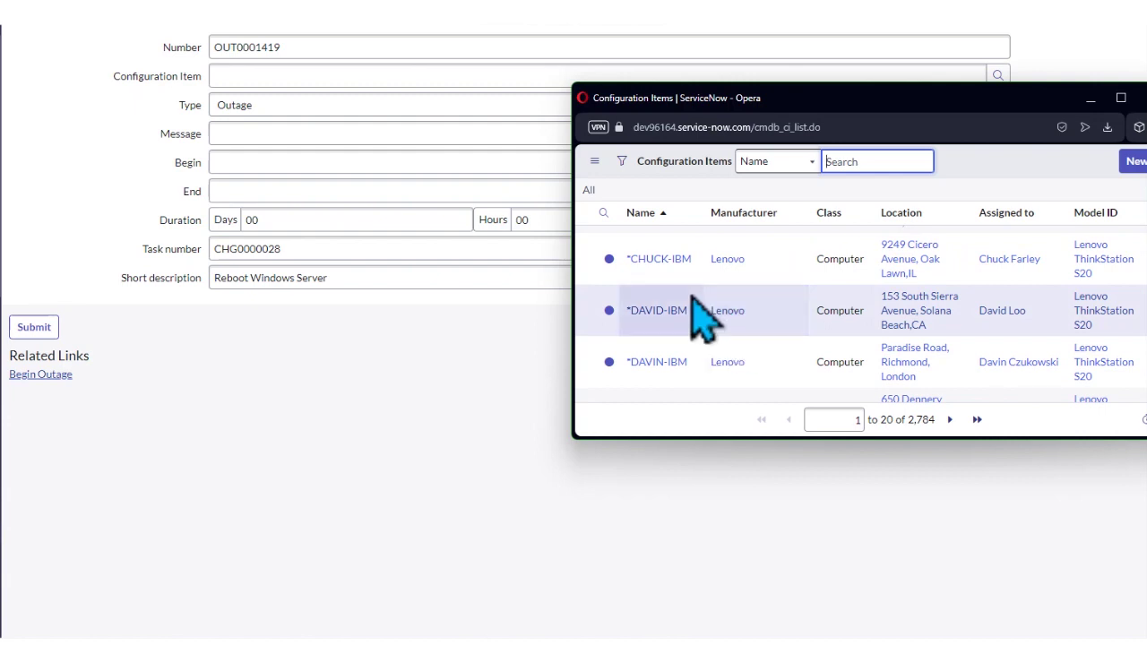
pyautogui.click(650, 314)
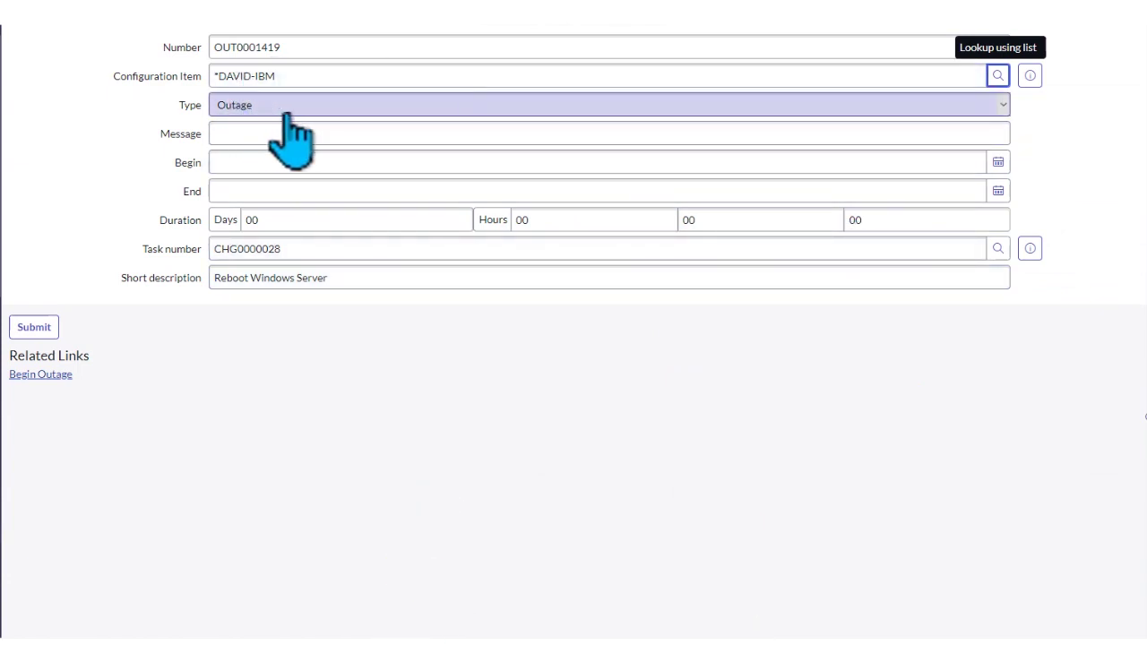
# Enter the outage message 'The system will be down for 5 hours'
pyautogui.click(242, 139)
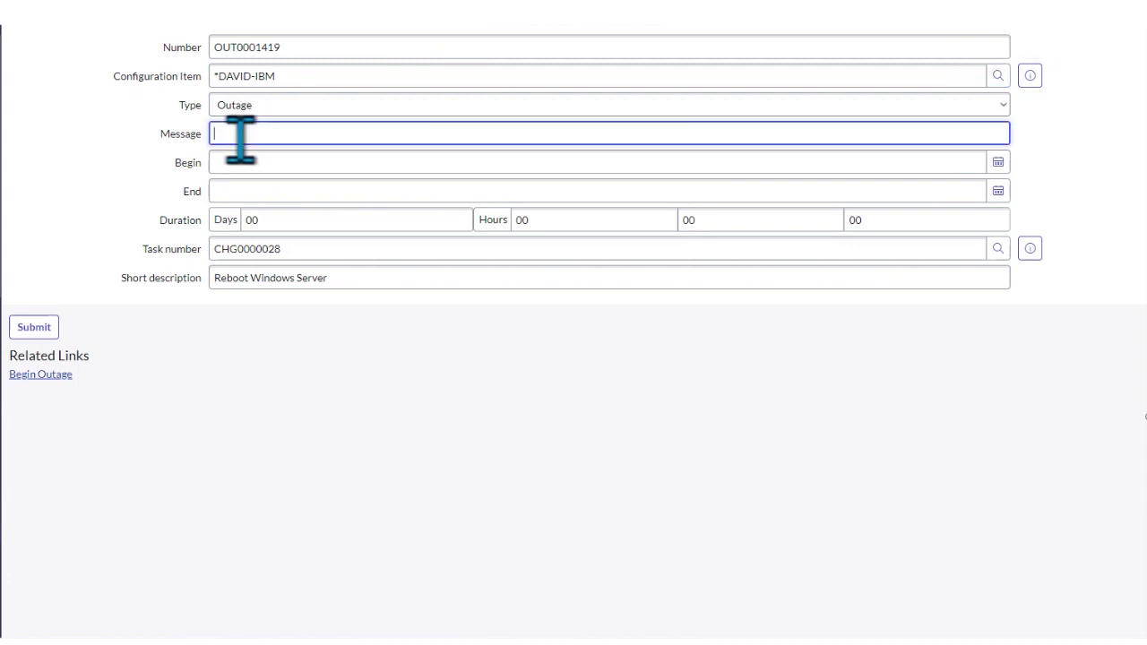
pyautogui.write('The sy')
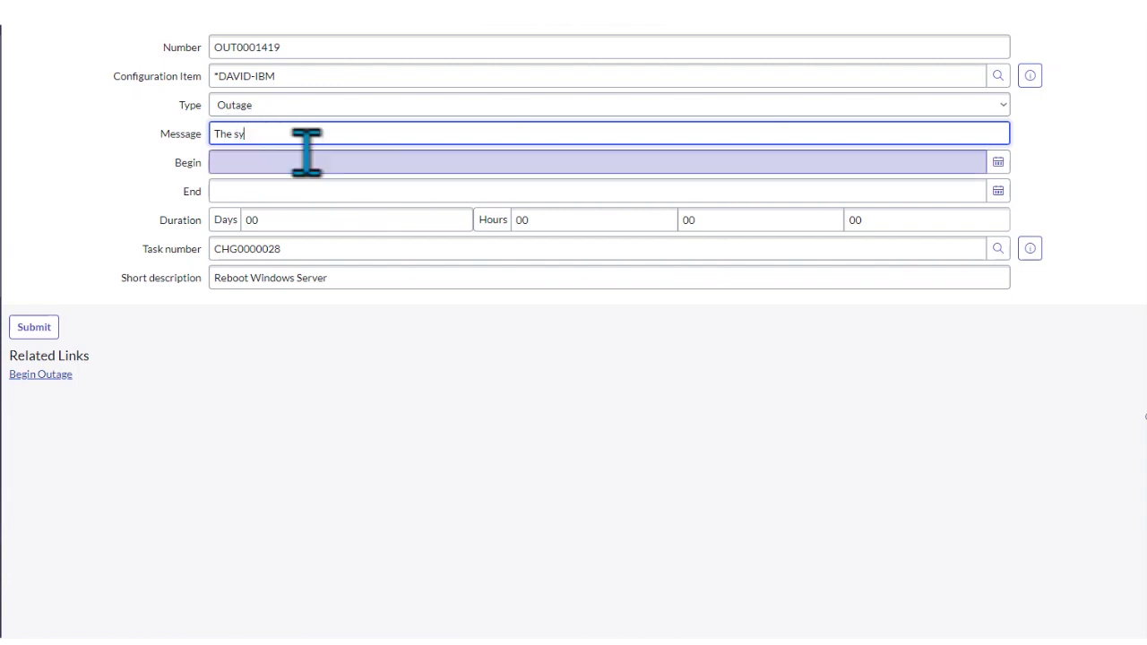
pyautogui.write('stem will be down for 5 hours')
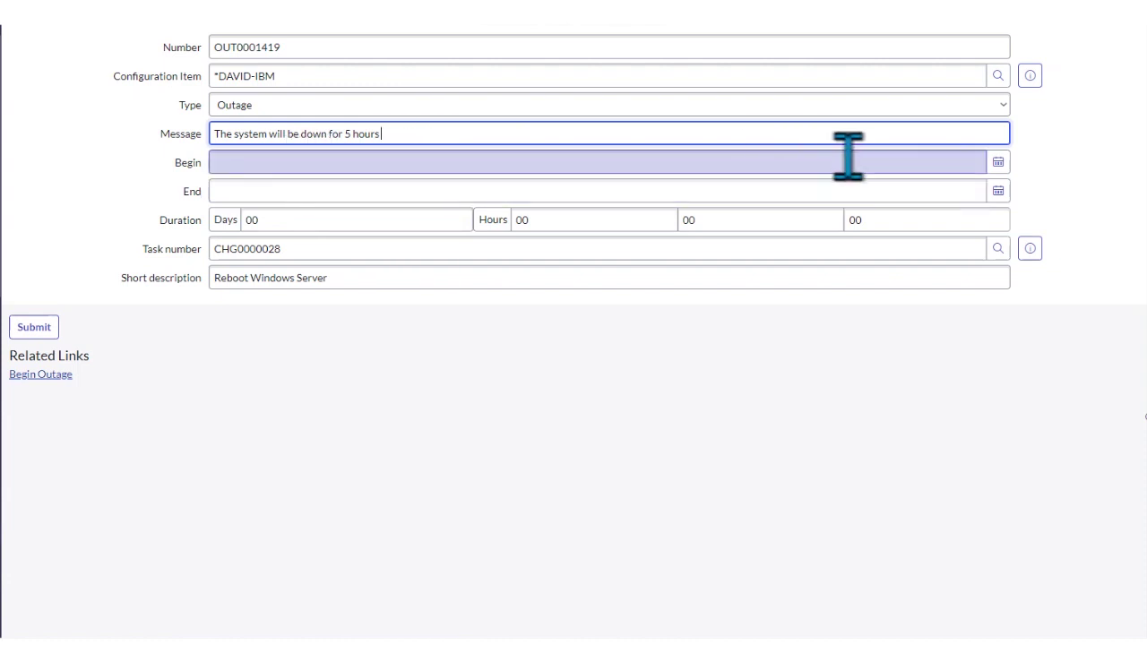
# Set the outage's Begin to 5 September 2023, 21:00:00, in the date picker
pyautogui.click(1004, 167)
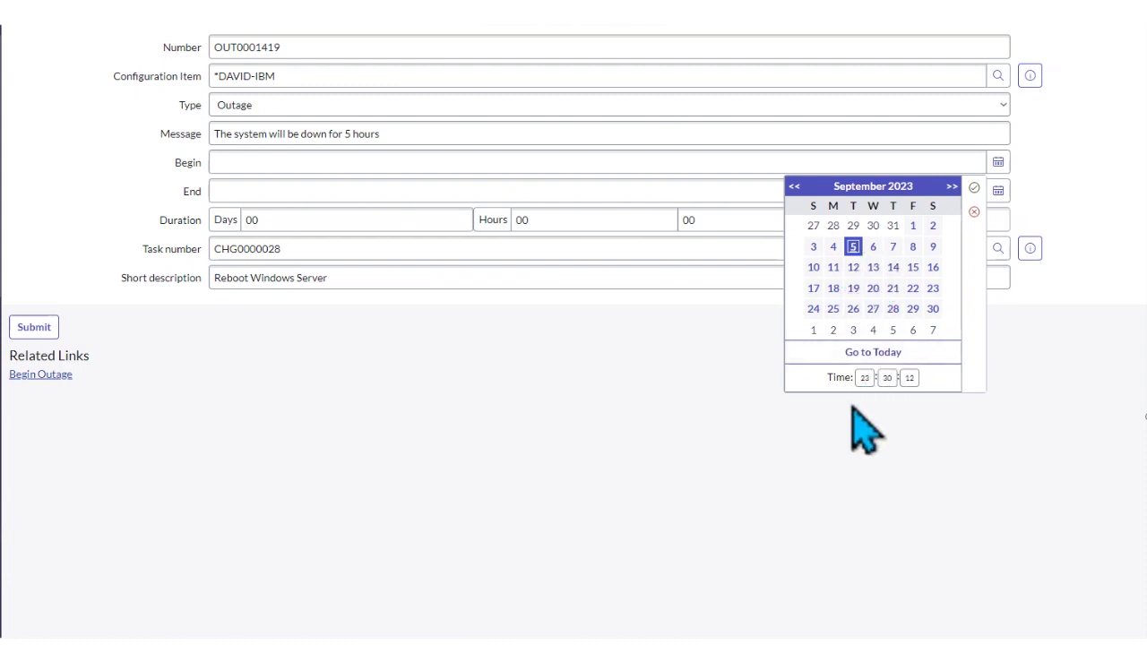
pyautogui.click(865, 377)
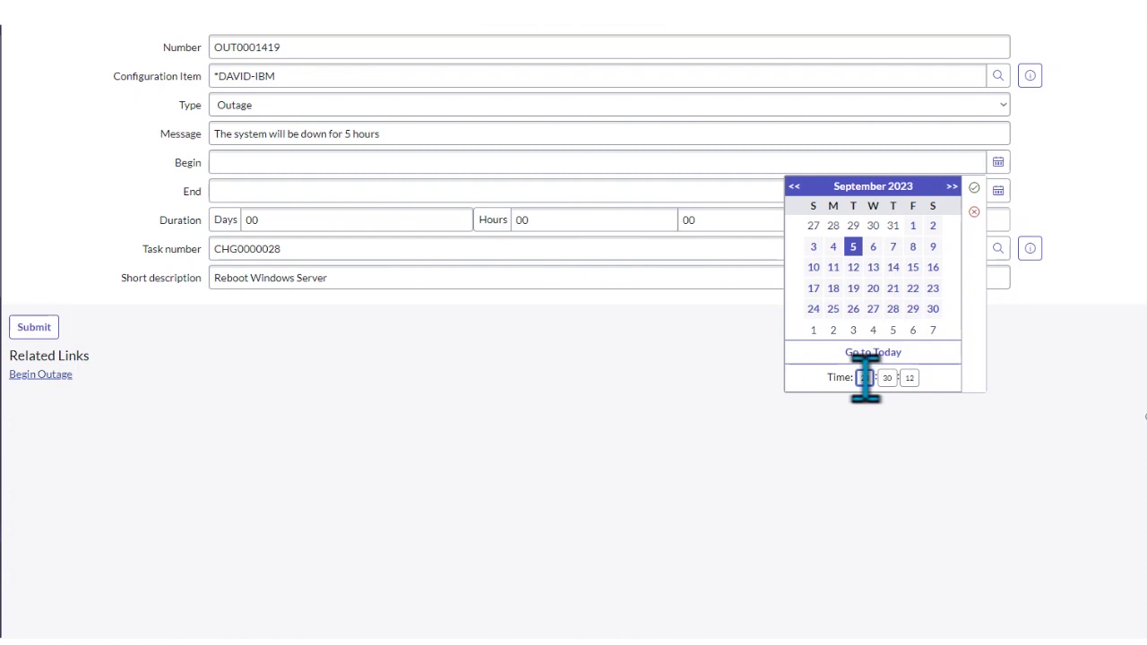
pyautogui.doubleClick(864, 378)
pyautogui.click(974, 188)
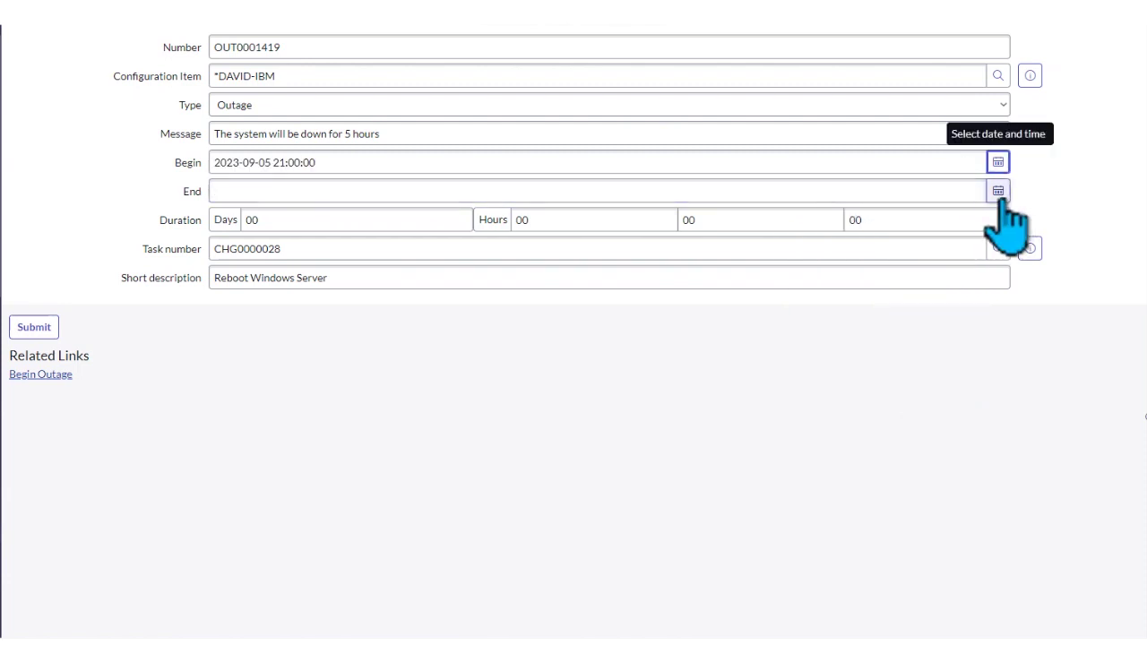
pyautogui.click(998, 191)
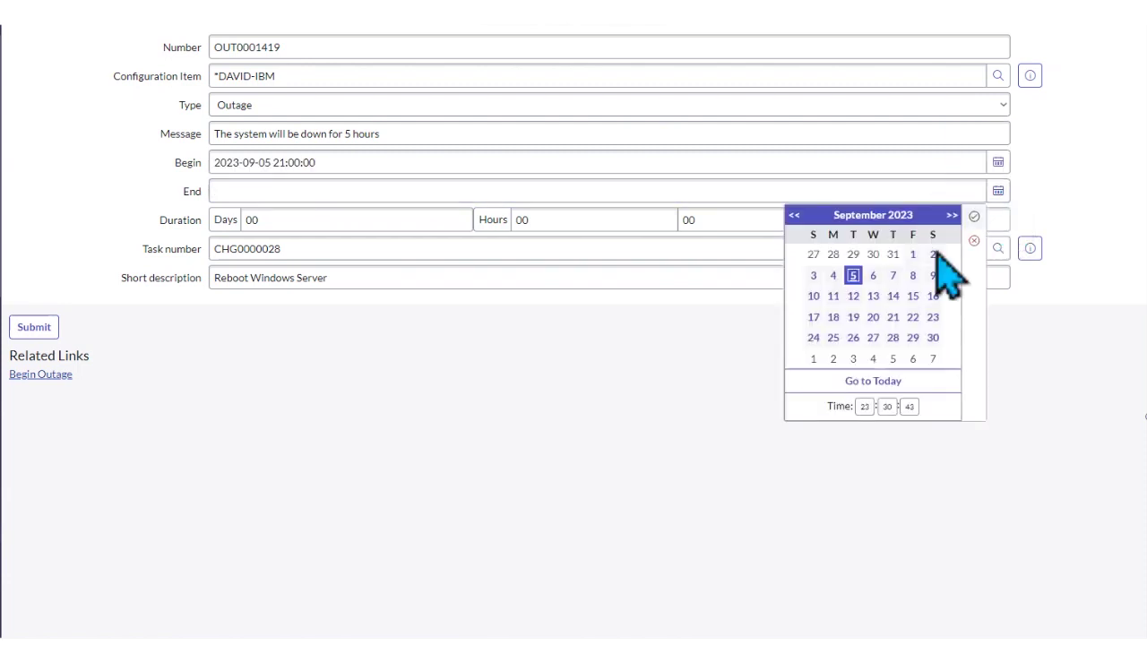
pyautogui.click(873, 276)
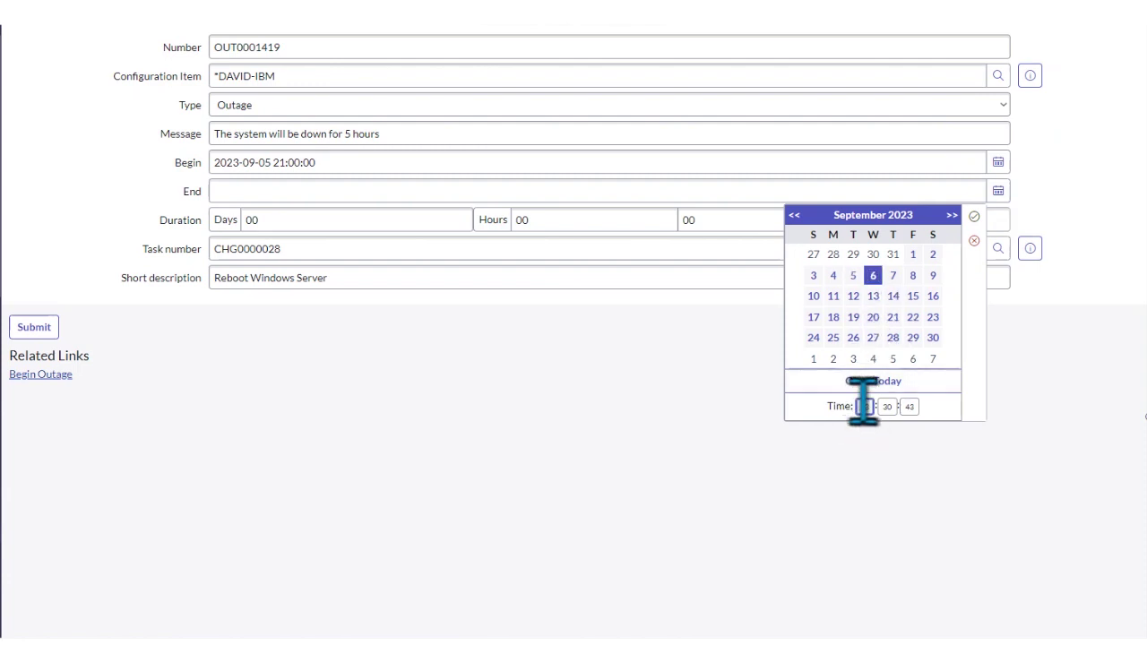
pyautogui.doubleClick(863, 406)
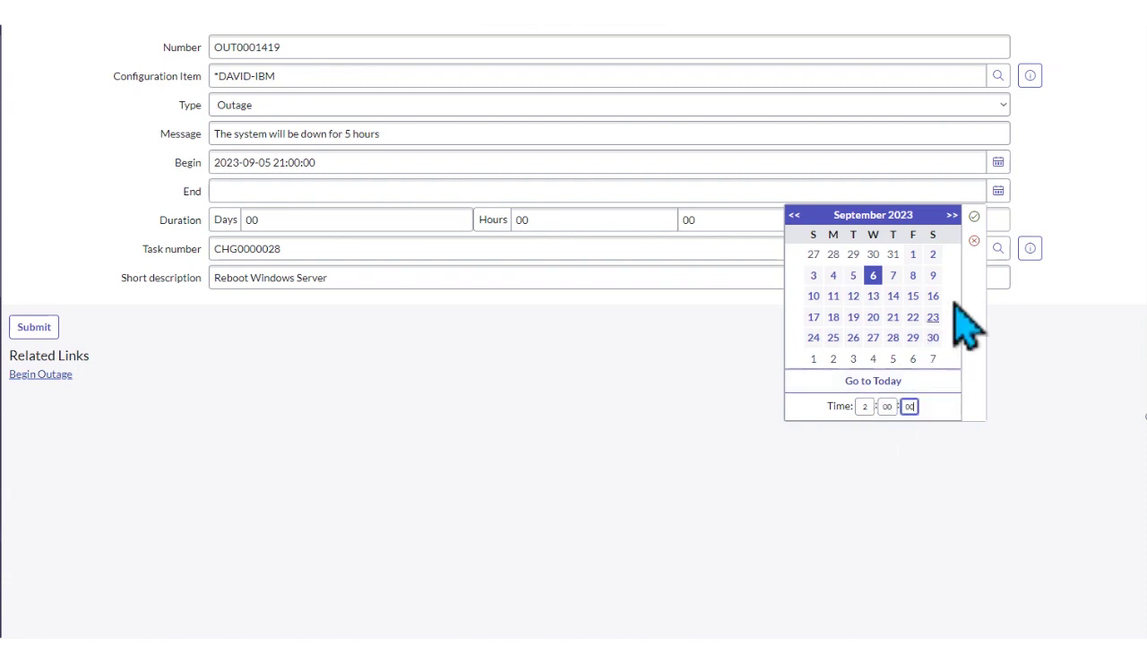
pyautogui.click(974, 217)
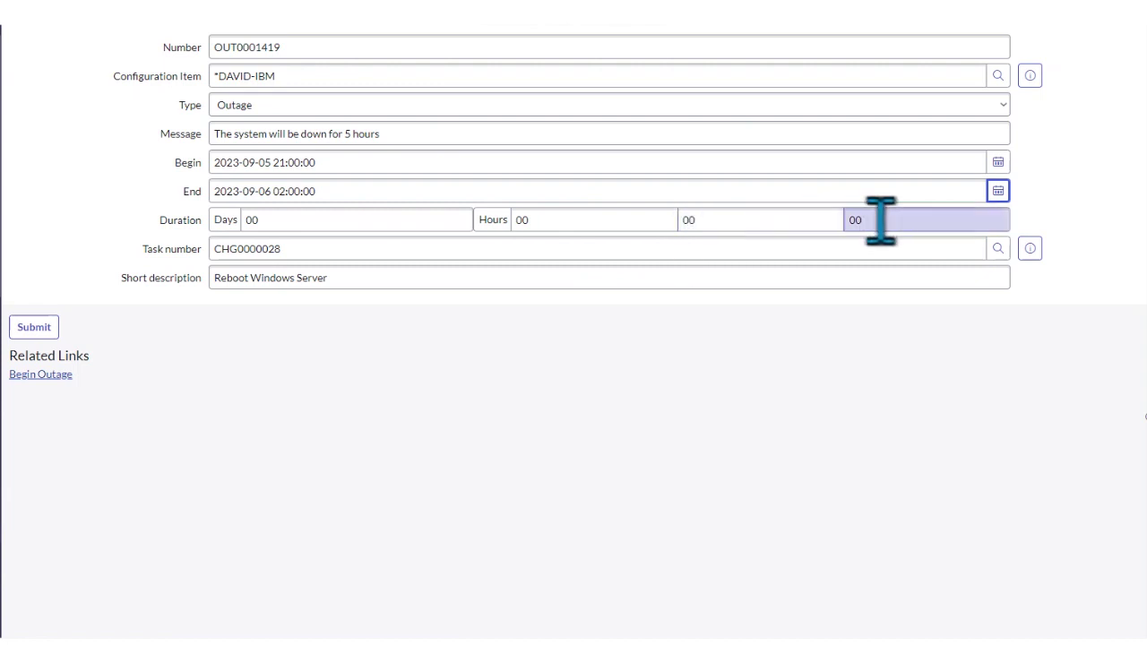
# Enter 05 in the outage's Duration minutes box
pyautogui.click(698, 219)
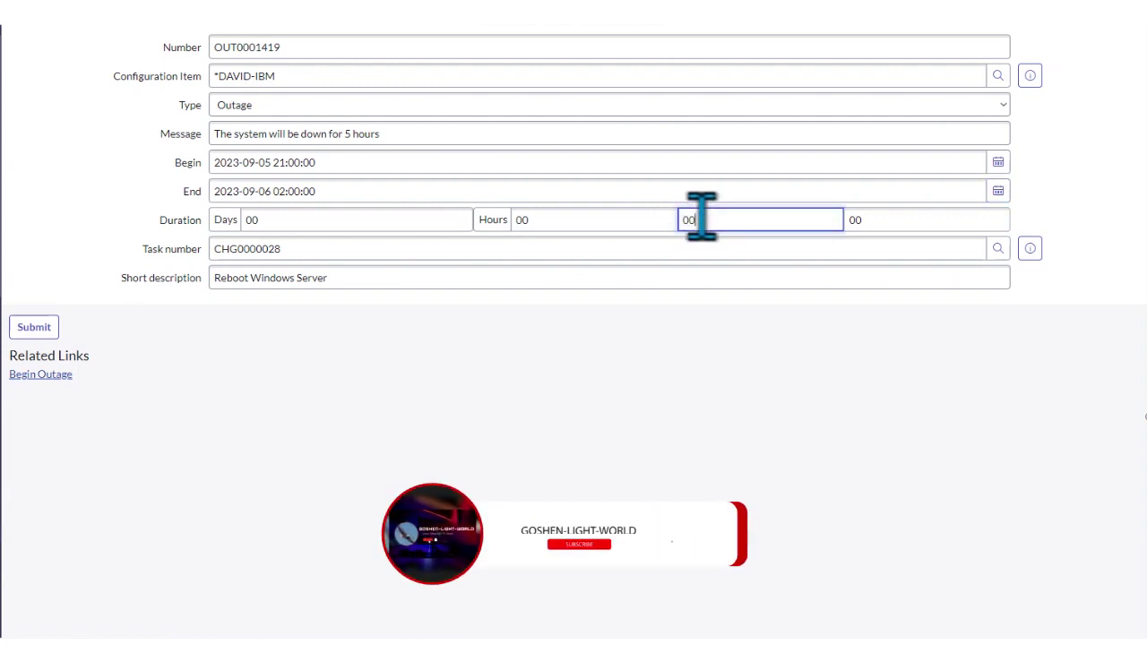
pyautogui.write('05')
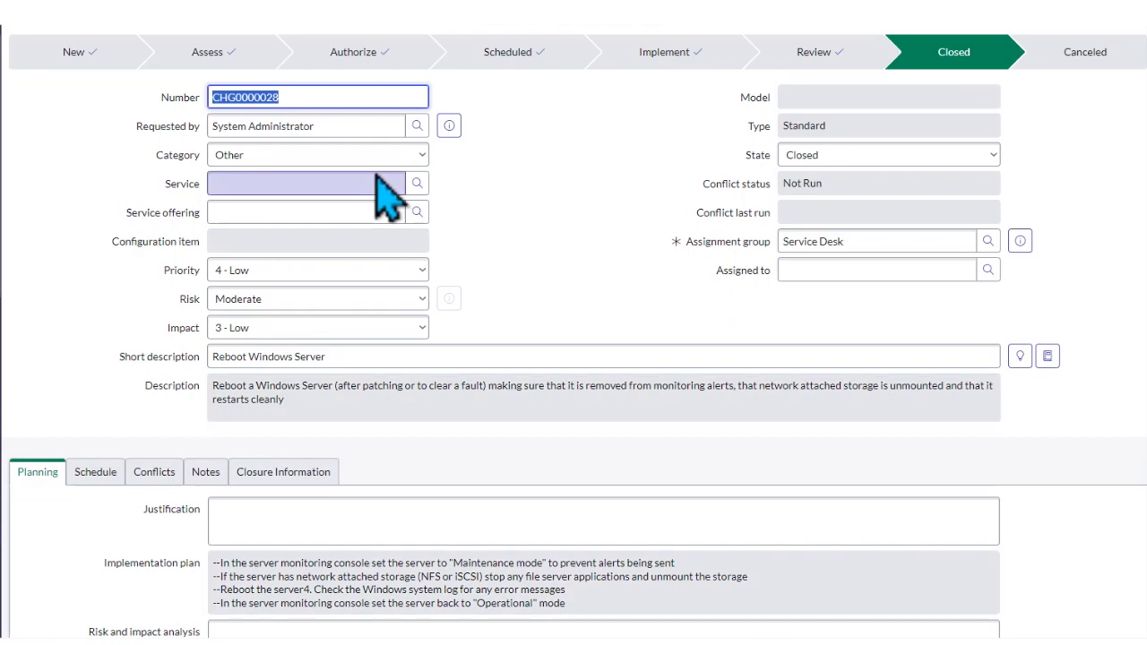
# Scroll down to the change's related lists and select the Outages list
pyautogui.scroll(-6, 464, 235)
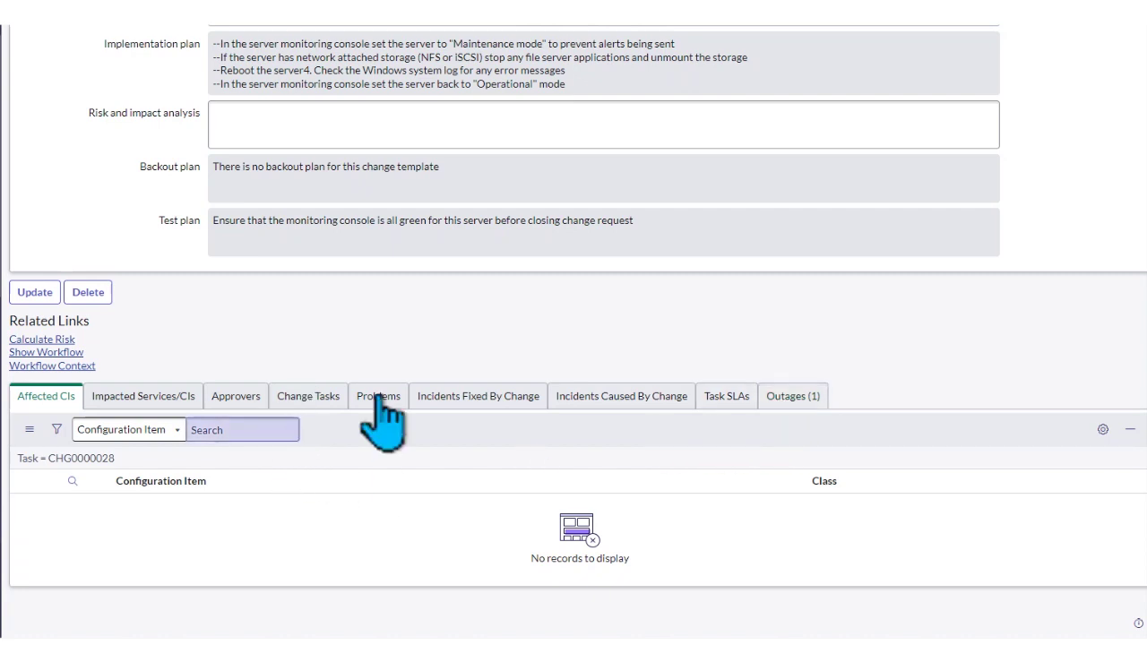
pyautogui.click(792, 399)
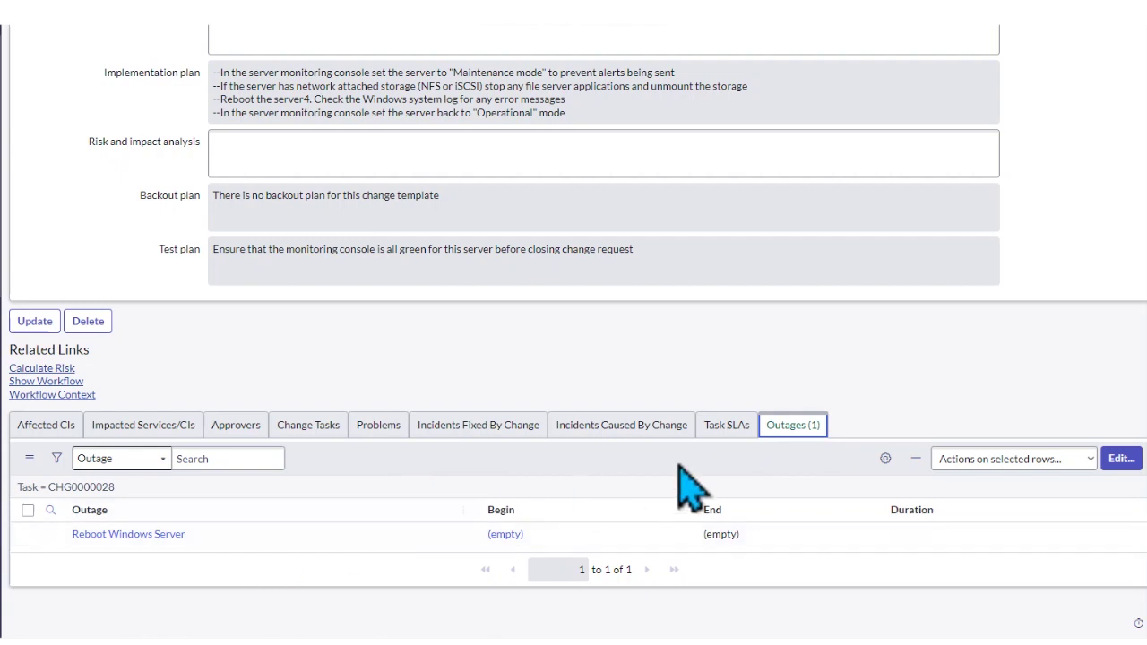
# Sort the Outages list ascending by Outage, showing 'Reboot Windows Server'
pyautogui.click(94, 536)
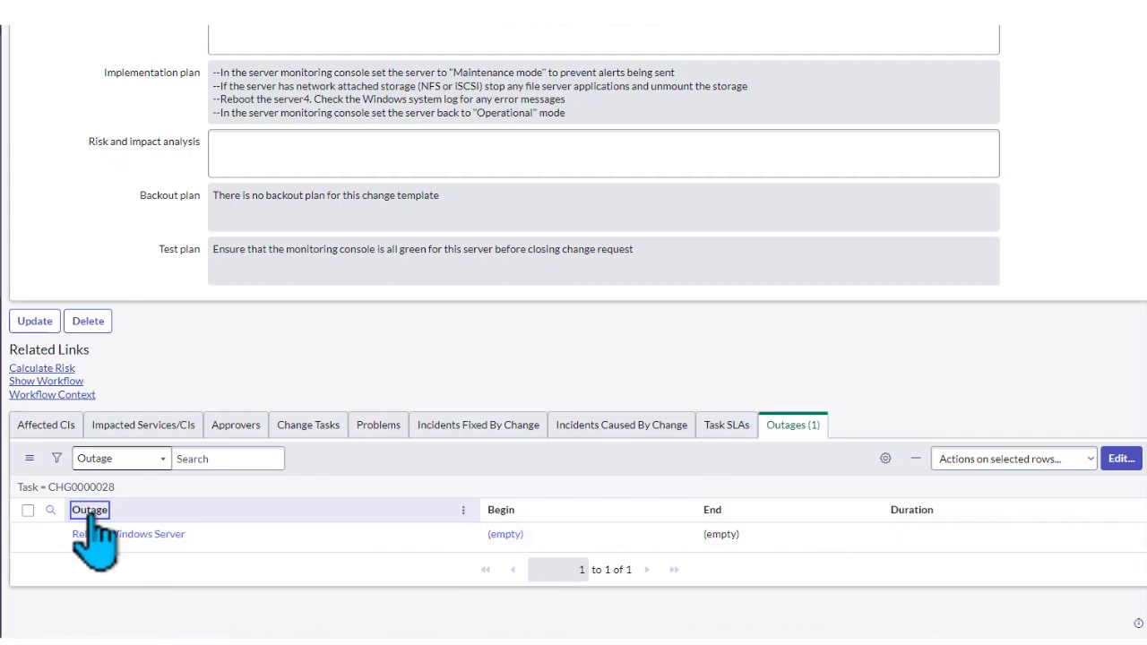
pyautogui.click(90, 510)
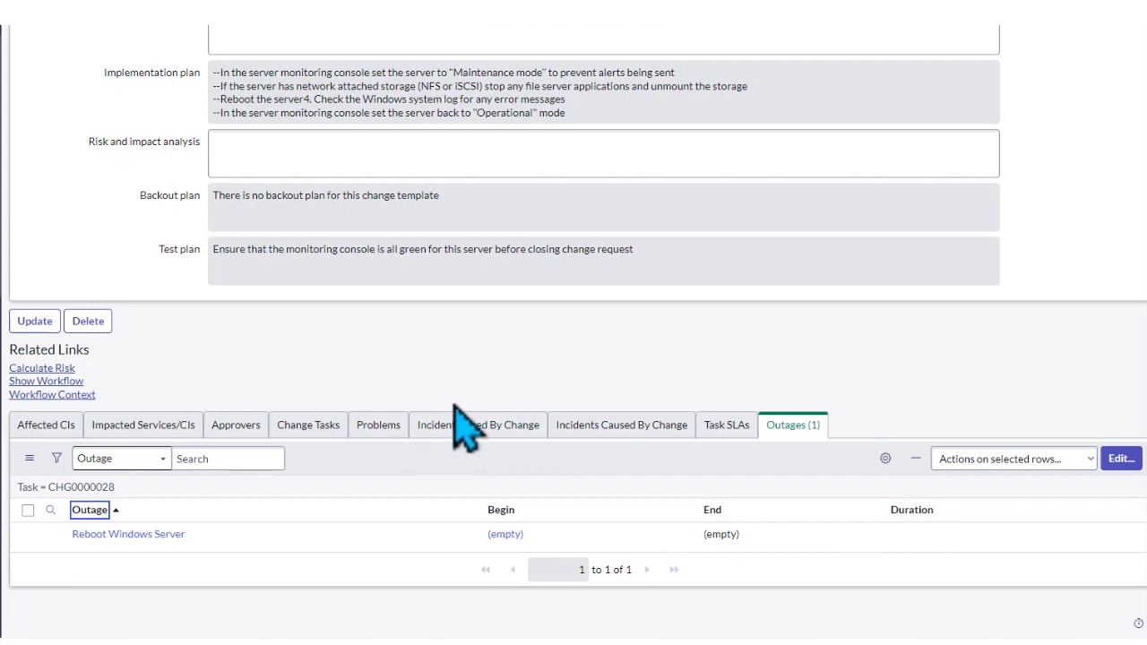
pyautogui.scroll(5, 462, 427)
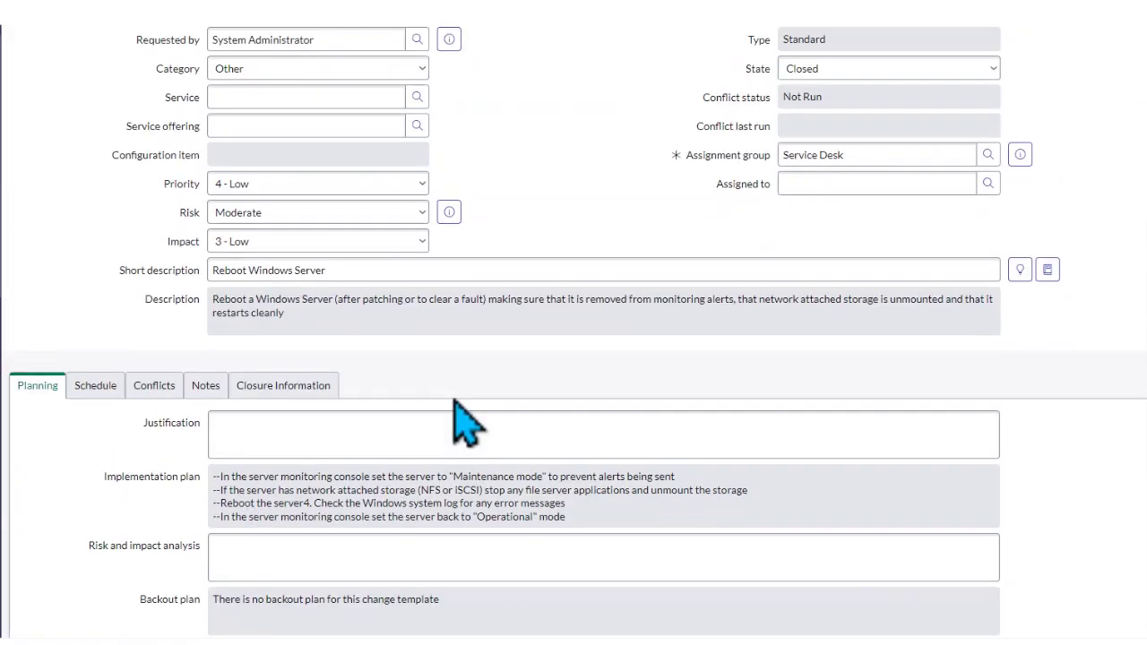
# Scroll the change form back to the Category, State and Planning fields
pyautogui.scroll(1, 457, 386)
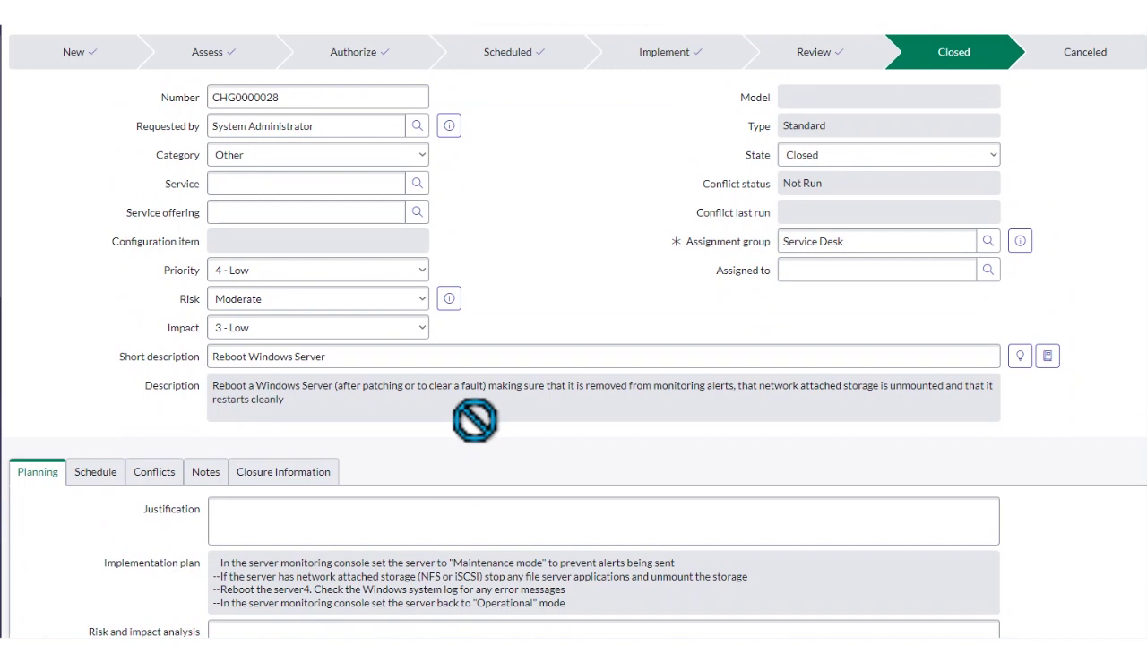
pyautogui.scroll(-1, 454, 395)
pyautogui.scroll(-1, 453, 395)
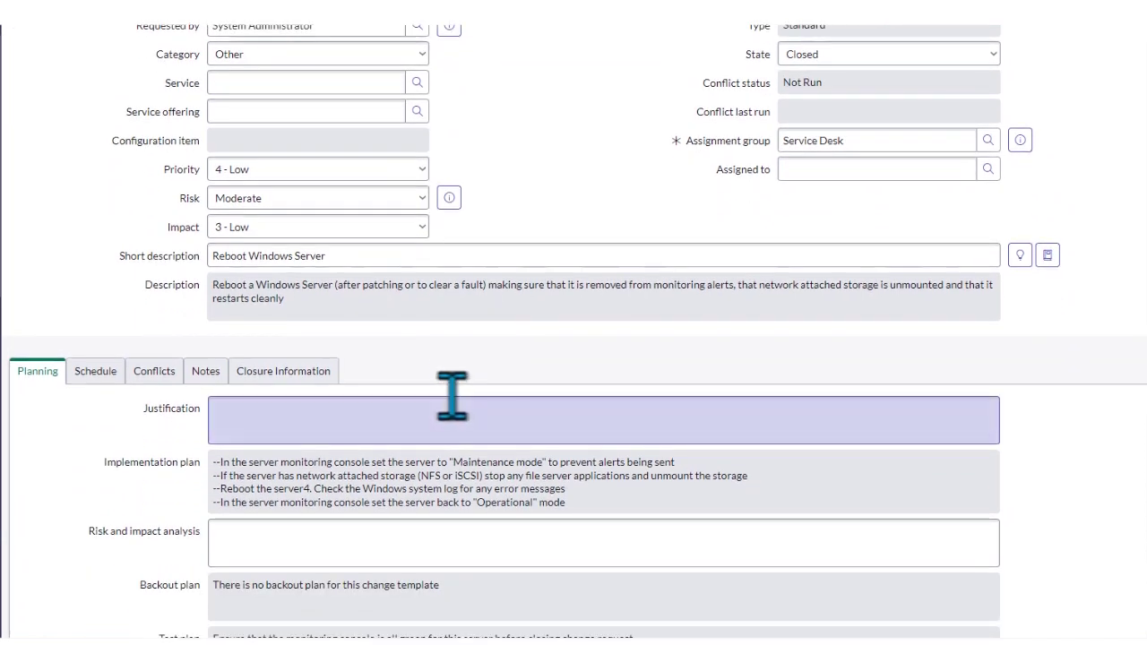